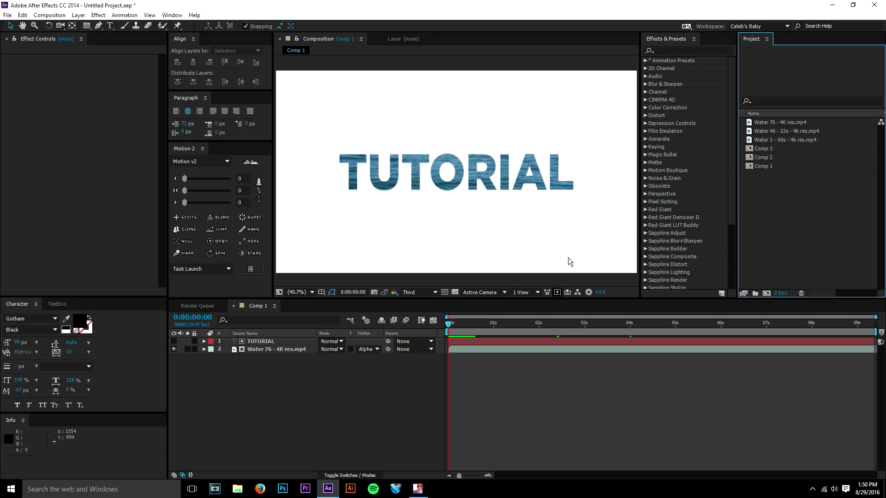
# Create a new composition and add a text layer reading TUTORIAL
pyautogui.click(426, 374)
pyautogui.hotkey('ctrl', 'k')
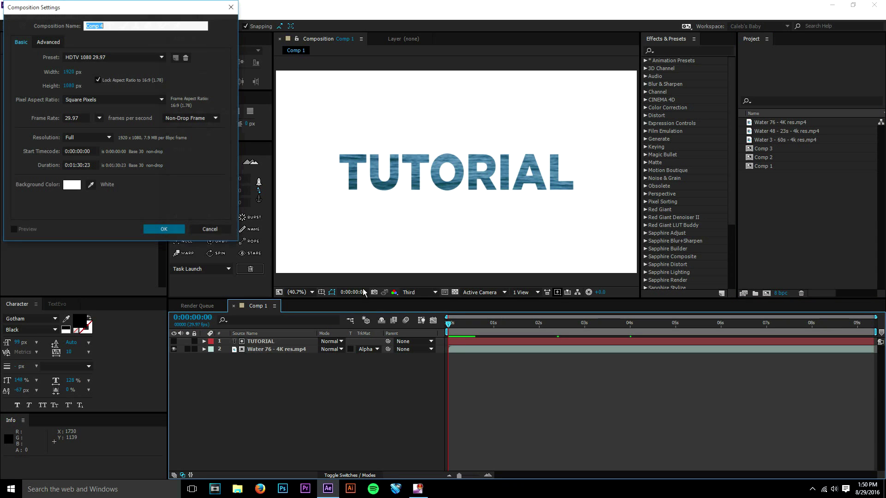
pyautogui.click(155, 228)
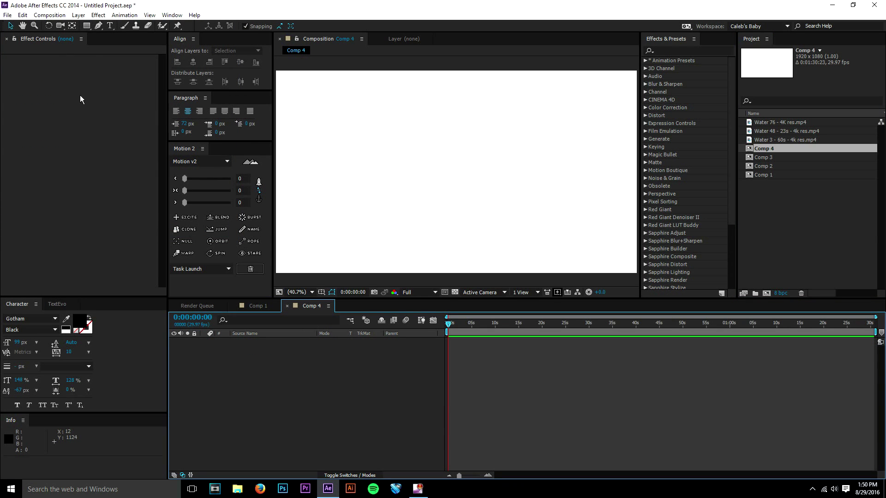
pyautogui.click(110, 26)
pyautogui.click(434, 187)
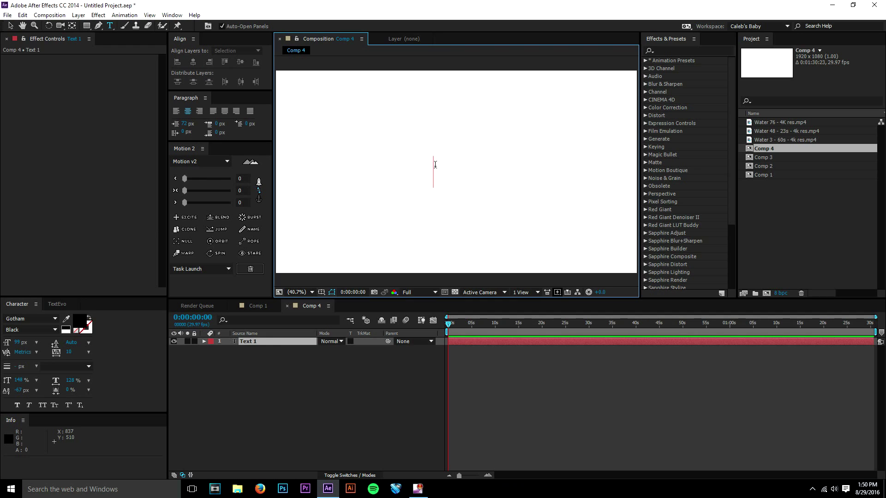
pyautogui.write('TUTORIAL')
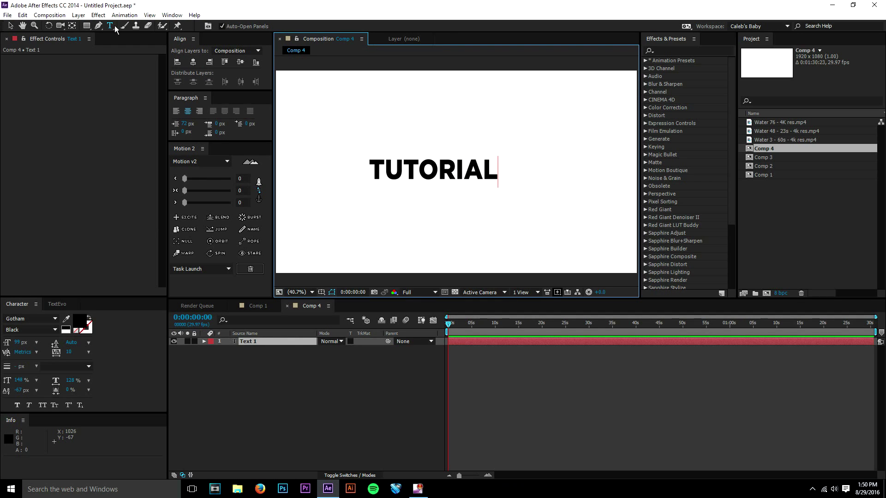
pyautogui.click(9, 26)
# Centre the TUTORIAL text horizontally and vertically, and scale it to 192%
pyautogui.click(236, 191)
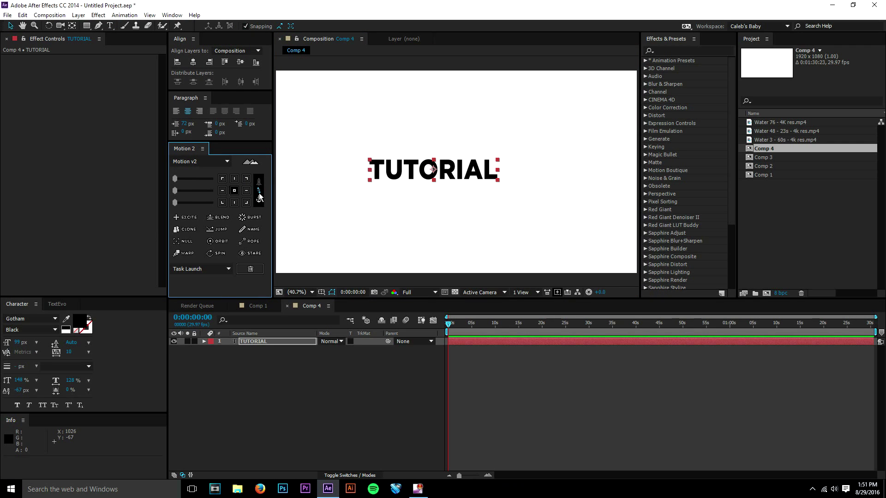
pyautogui.click(240, 62)
pyautogui.click(193, 62)
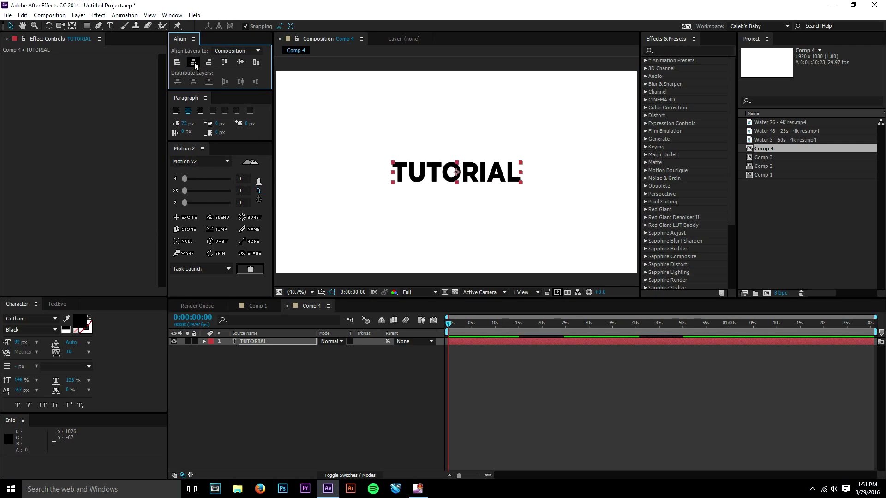
pyautogui.press('s')
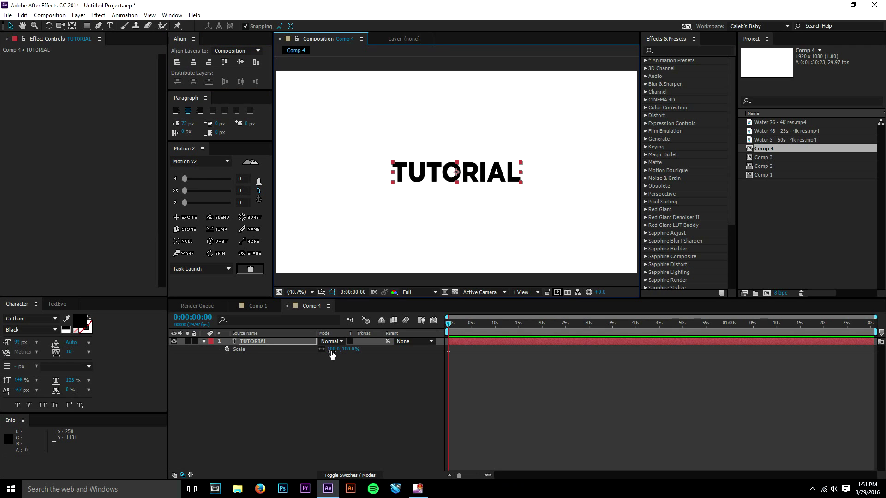
pyautogui.moveTo(331, 351); pyautogui.dragTo(372, 348)
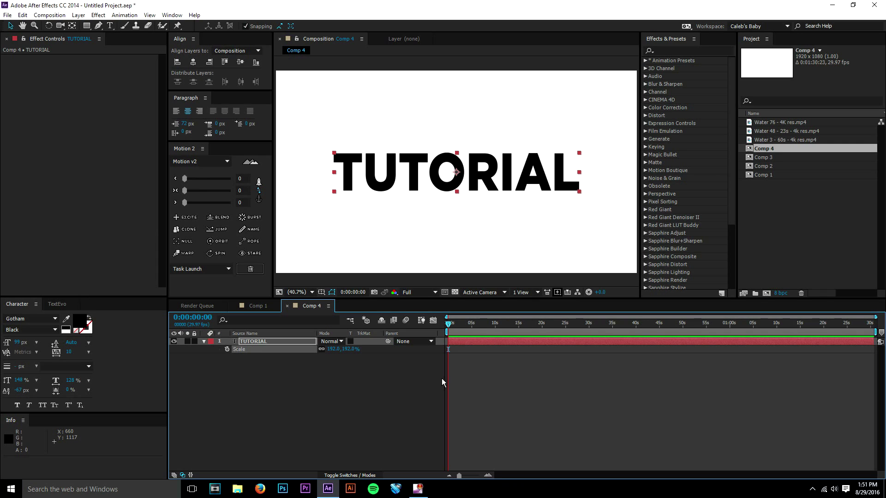
pyautogui.click(456, 383)
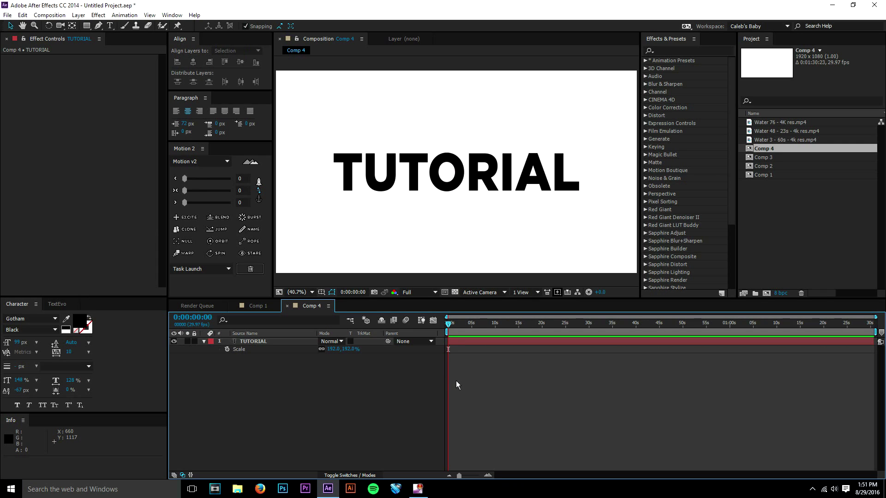
# Compare the water clips and add Water 76 - 4K res.mp4 to the composition
pyautogui.click(765, 131)
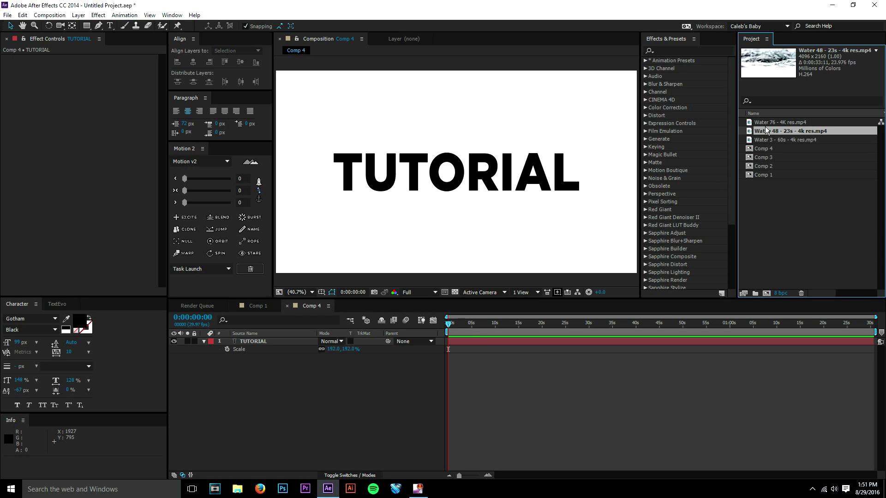
pyautogui.press('Up')
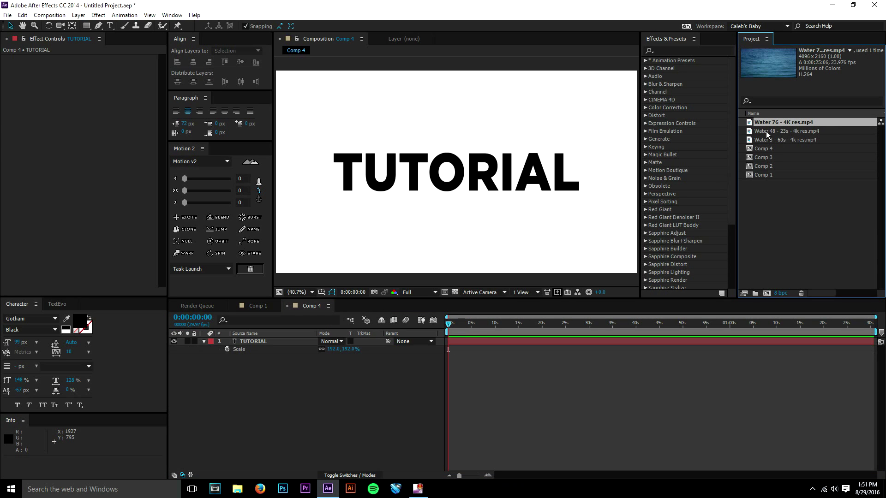
pyautogui.press('Down')
pyautogui.press('Down')
pyautogui.press('Up')
pyautogui.press('Up')
pyautogui.moveTo(763, 124); pyautogui.dragTo(474, 366)
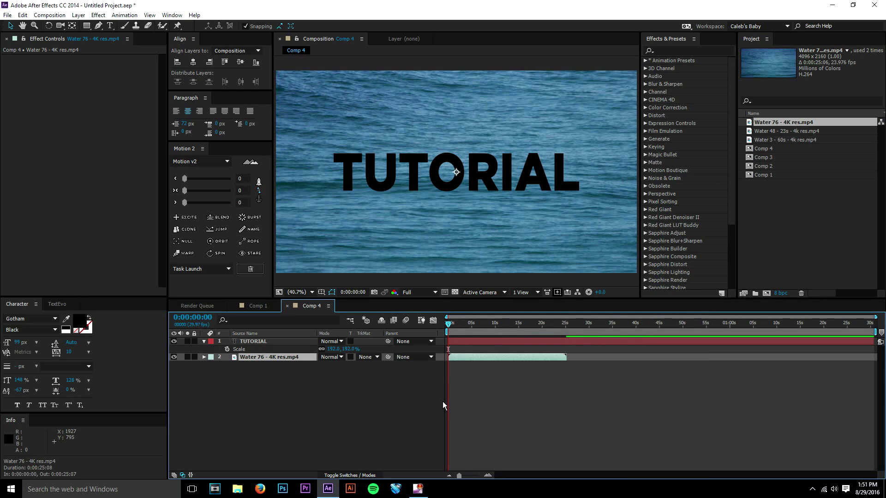
# Show the switch and mode columns, leaving TUTORIAL's blending at Normal and the track matte unchanged
pyautogui.click(343, 475)
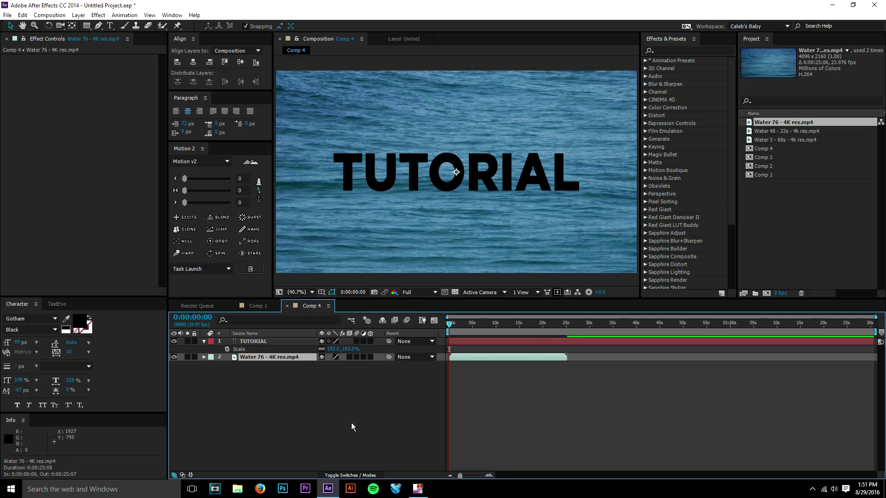
pyautogui.click(398, 387)
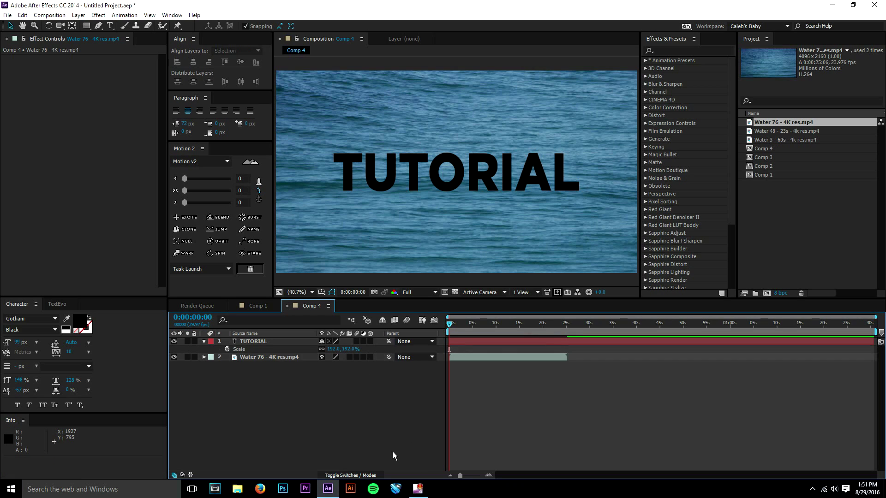
pyautogui.click(375, 477)
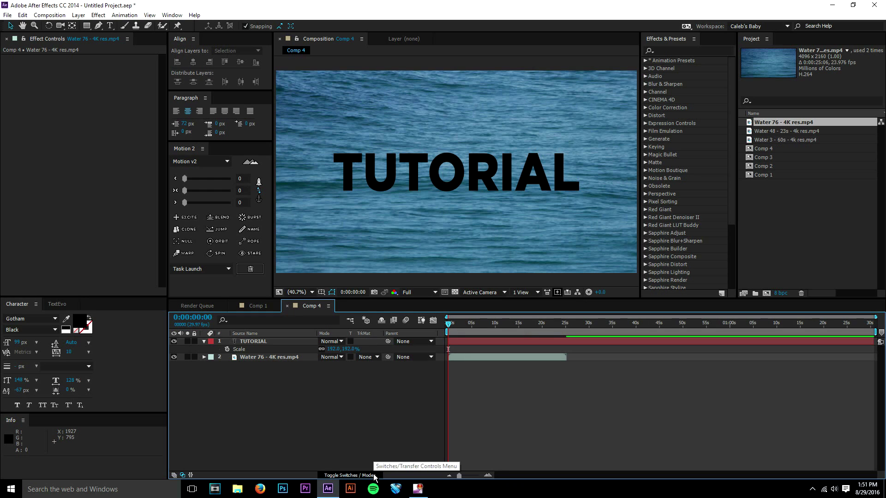
pyautogui.click(344, 344)
pyautogui.click(344, 344)
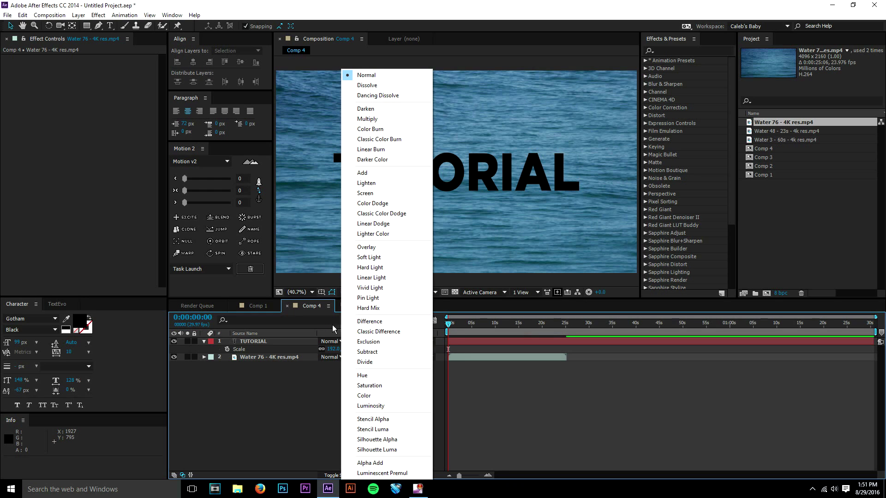
pyautogui.click(378, 362)
pyautogui.click(377, 359)
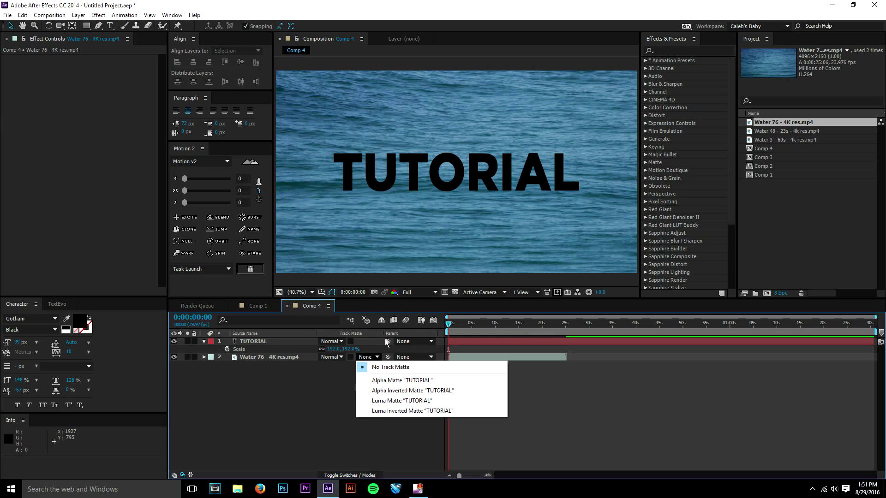
pyautogui.press('Escape')
# Delete the water layer and re-add Water 76 - 4K res.mp4 beneath the TUTORIAL layer
pyautogui.click(273, 359)
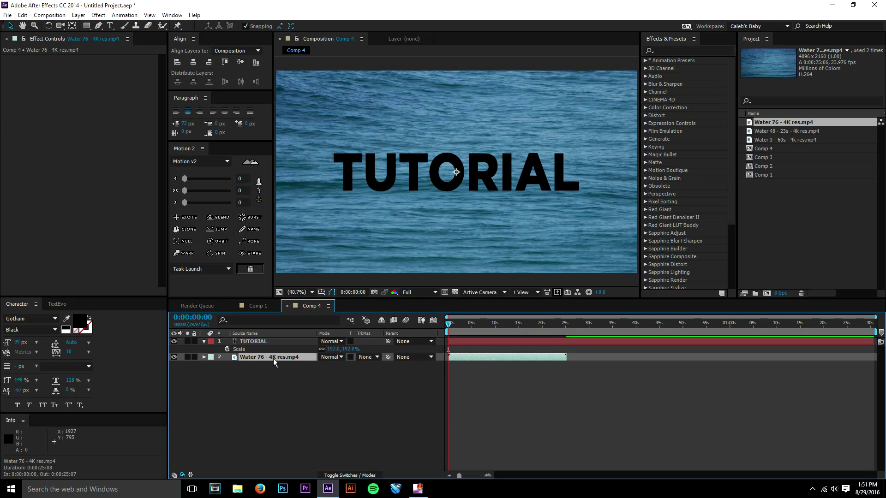
pyautogui.press('Delete')
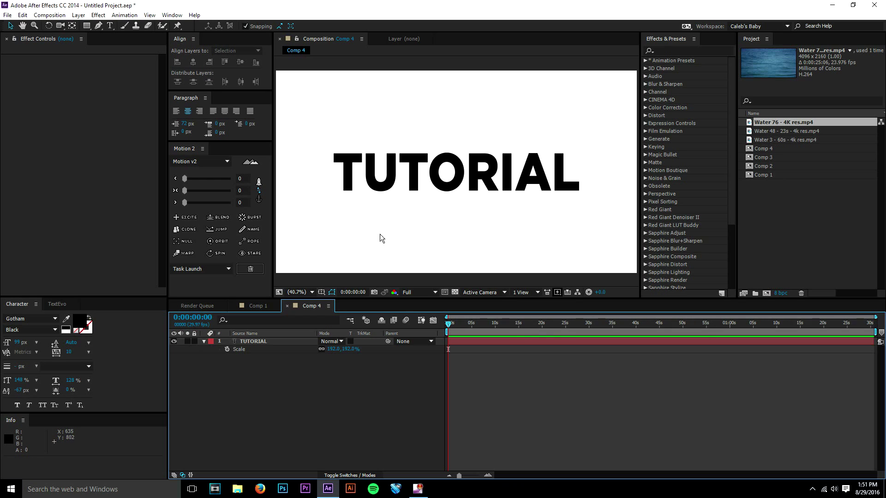
pyautogui.click(283, 344)
pyautogui.click(285, 355)
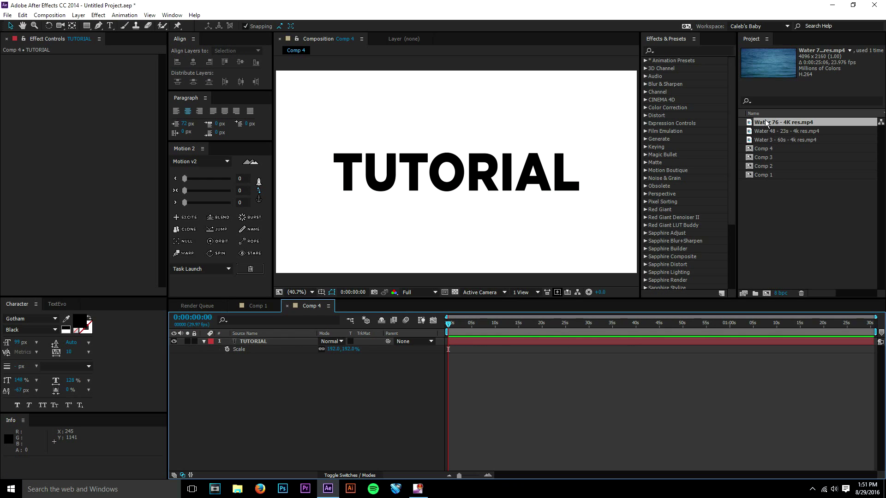
pyautogui.moveTo(764, 123); pyautogui.dragTo(372, 350)
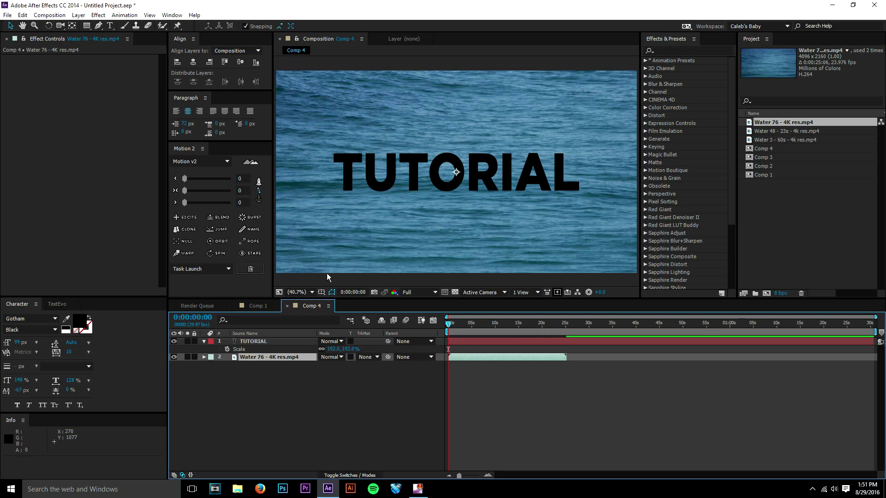
# Rename the water footage layer to Fill
pyautogui.rightClick(290, 350)
pyautogui.click(284, 355)
pyautogui.rightClick(284, 355)
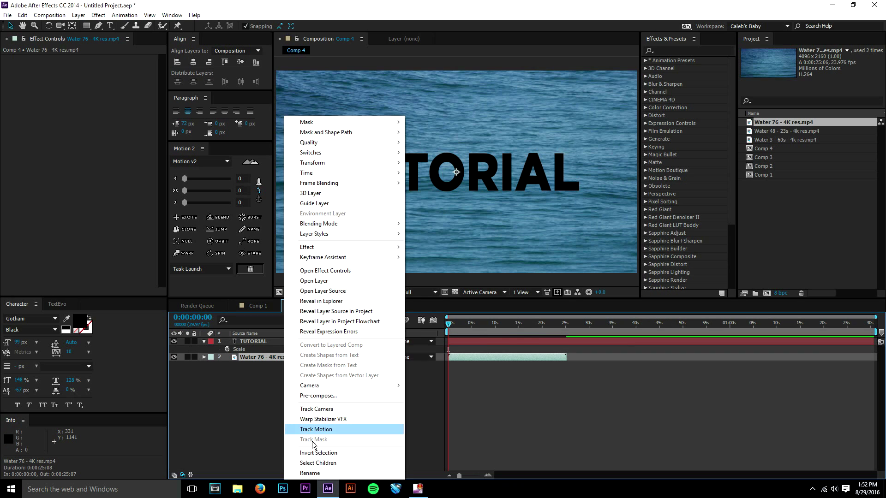
pyautogui.click(311, 476)
pyautogui.write('Fill')
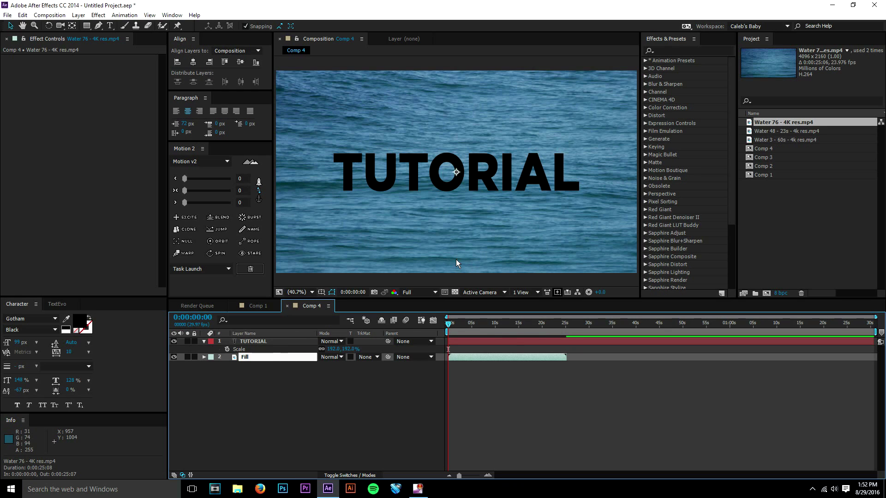
pyautogui.press('Return')
# Rename the TUTORIAL text layer to 'What we want to fill'
pyautogui.click(279, 341)
pyautogui.rightClick(278, 339)
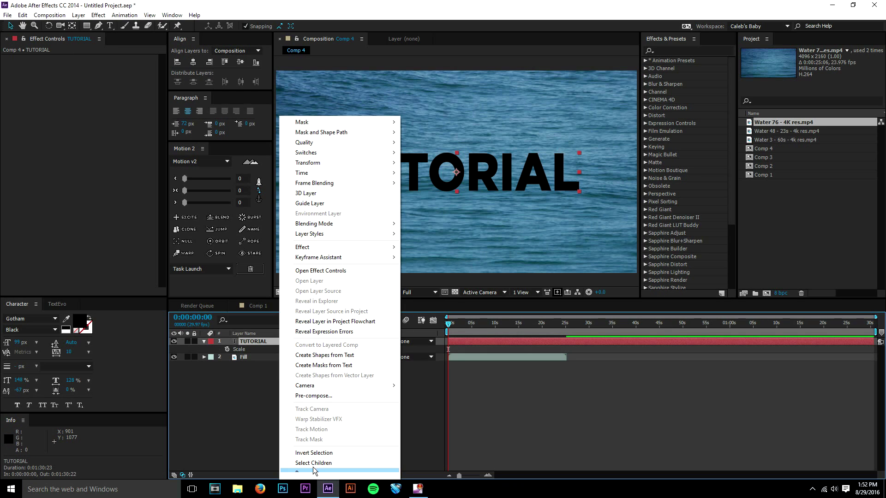
pyautogui.click(313, 472)
pyautogui.write('What we')
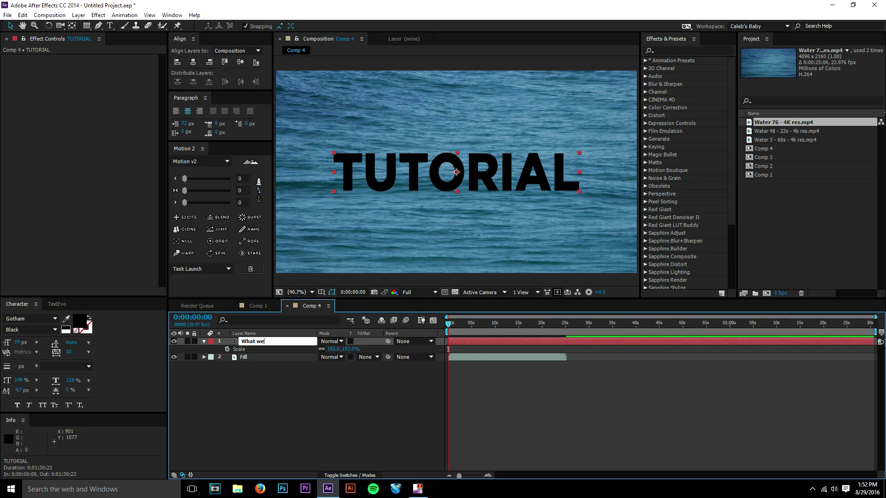
pyautogui.write(' want to fill')
pyautogui.press('Return')
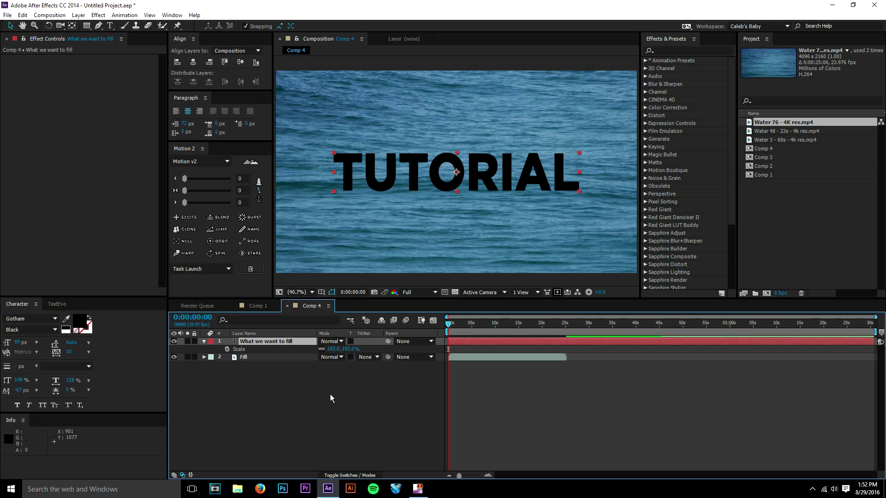
pyautogui.click(331, 394)
pyautogui.click(267, 356)
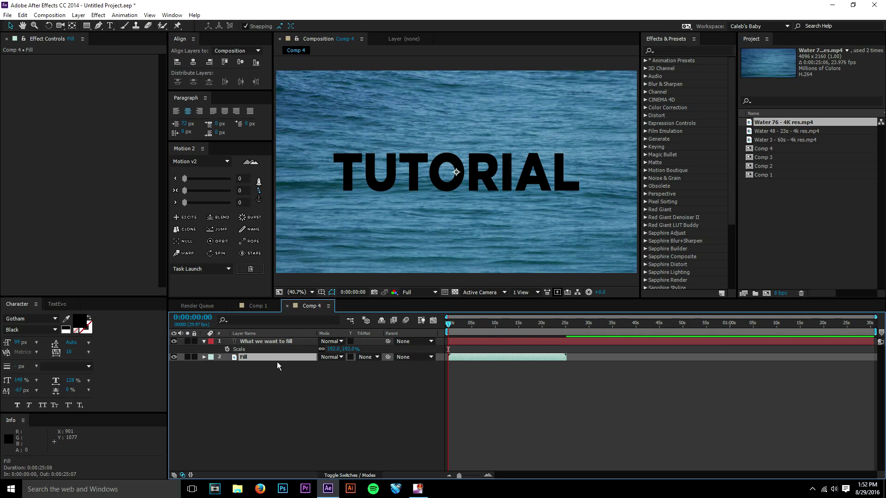
# Set the Fill layer's track matte to Alpha Matte 'What we want to fill'
pyautogui.click(363, 356)
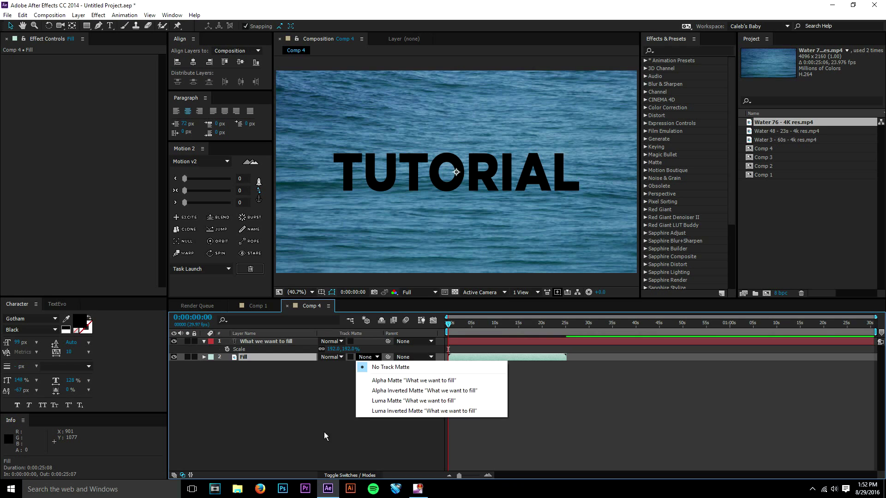
pyautogui.click(324, 432)
pyautogui.click(334, 476)
pyautogui.click(333, 476)
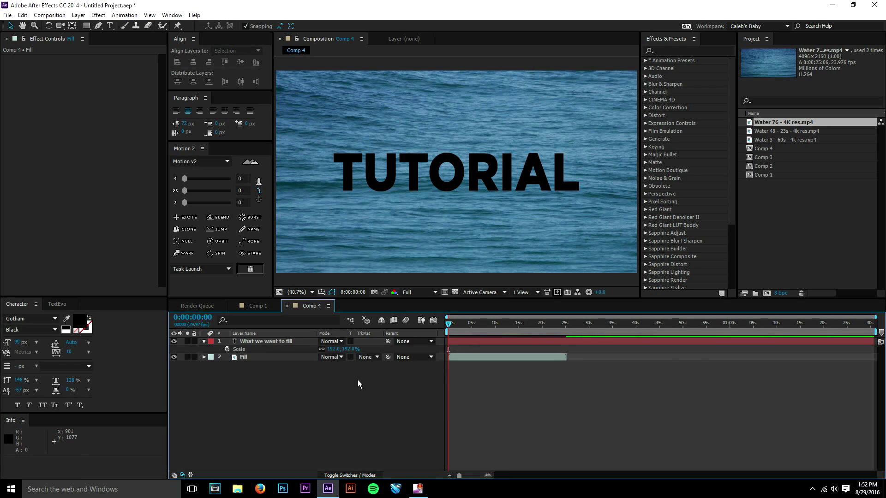
pyautogui.click(366, 357)
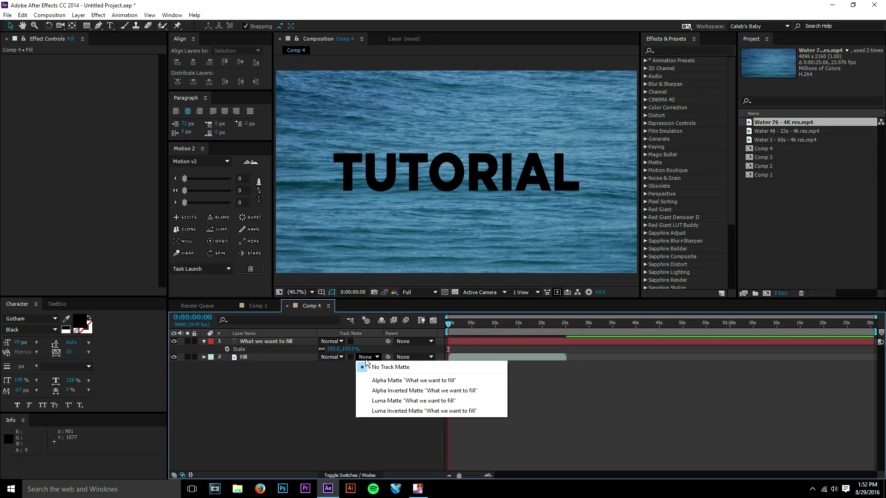
pyautogui.click(375, 381)
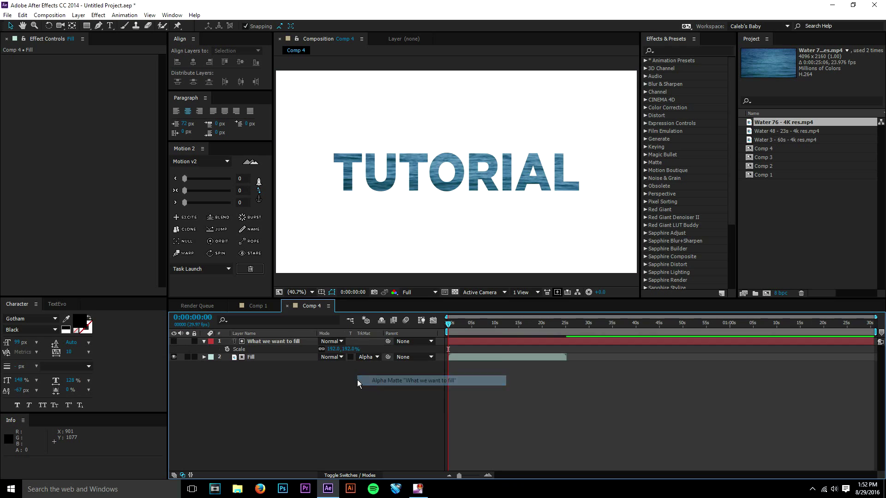
pyautogui.click(267, 340)
pyautogui.click(284, 379)
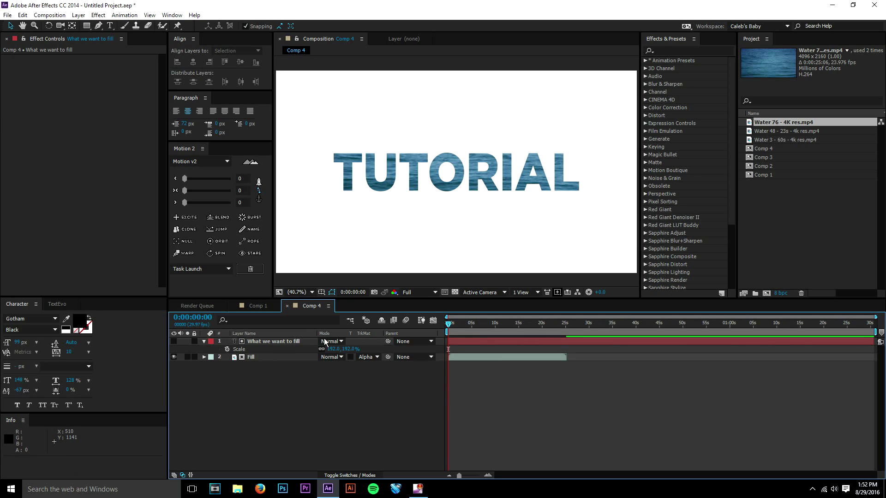
pyautogui.click(334, 350)
# Try several Scale values for the TUTORIAL text layer, ending at 214%
pyautogui.moveTo(334, 349); pyautogui.dragTo(391, 341)
pyautogui.hotkey('ctrl', 'z')
pyautogui.click(369, 341)
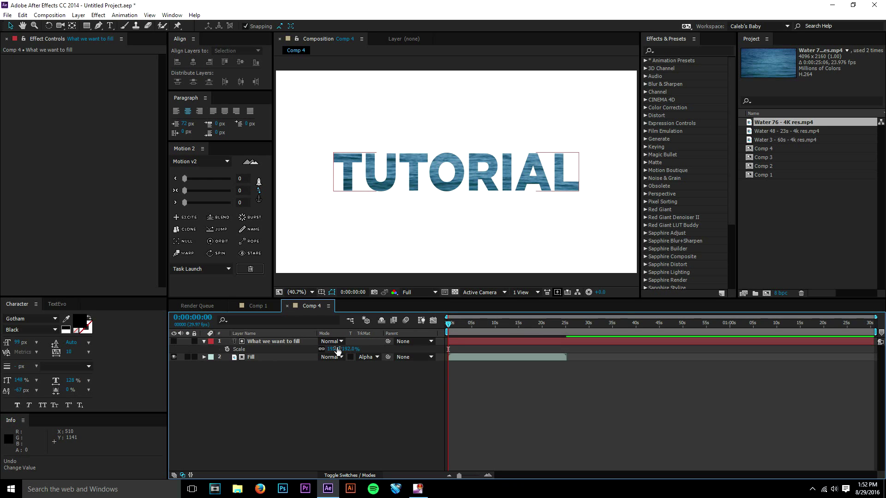
pyautogui.moveTo(337, 351)
pyautogui.mouseDown()
pyautogui.moveTo(369, 346)
pyautogui.moveTo(351, 339)
pyautogui.moveTo(362, 334)
pyautogui.moveTo(333, 344)
pyautogui.mouseUp()
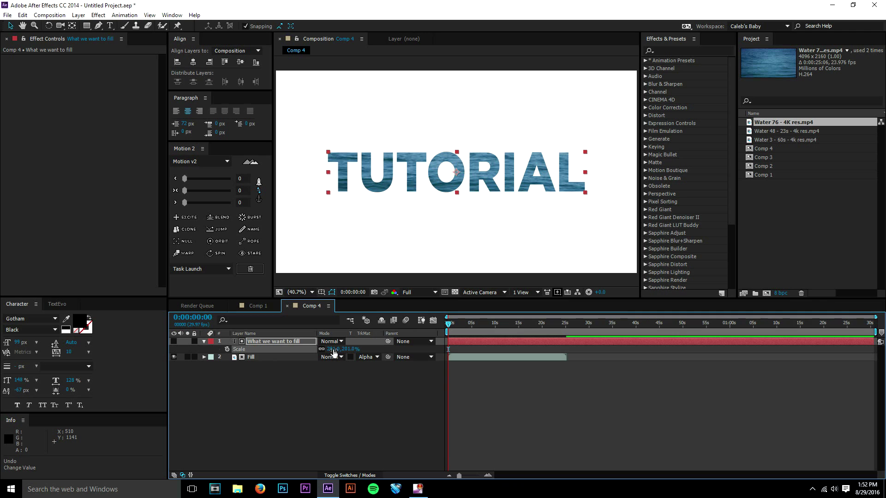
pyautogui.moveTo(334, 352)
pyautogui.mouseDown()
pyautogui.moveTo(439, 364)
pyautogui.moveTo(411, 366)
pyautogui.moveTo(643, 323)
pyautogui.moveTo(775, 324)
pyautogui.moveTo(405, 336)
pyautogui.moveTo(338, 352)
pyautogui.mouseUp()
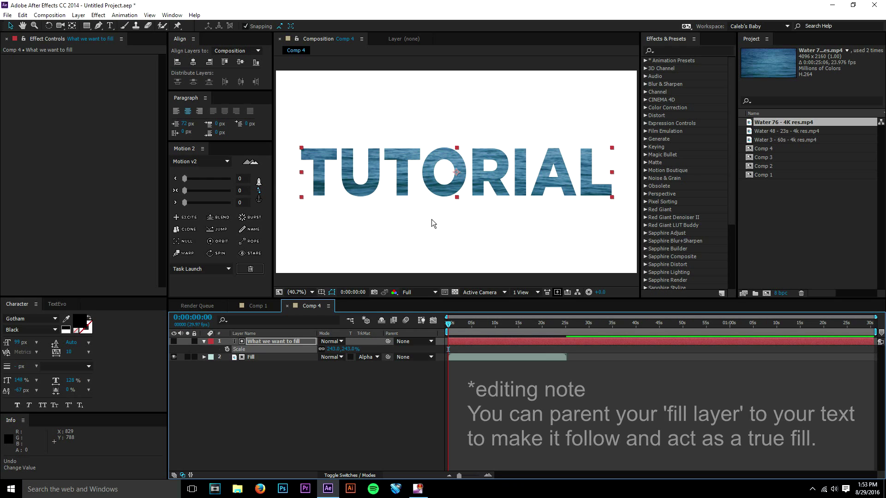
pyautogui.moveTo(338, 352); pyautogui.dragTo(467, 343)
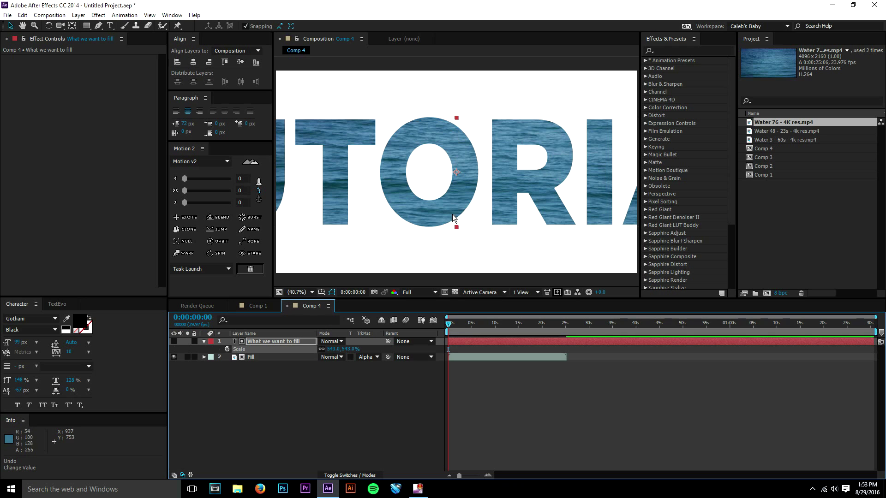
pyautogui.click(441, 241)
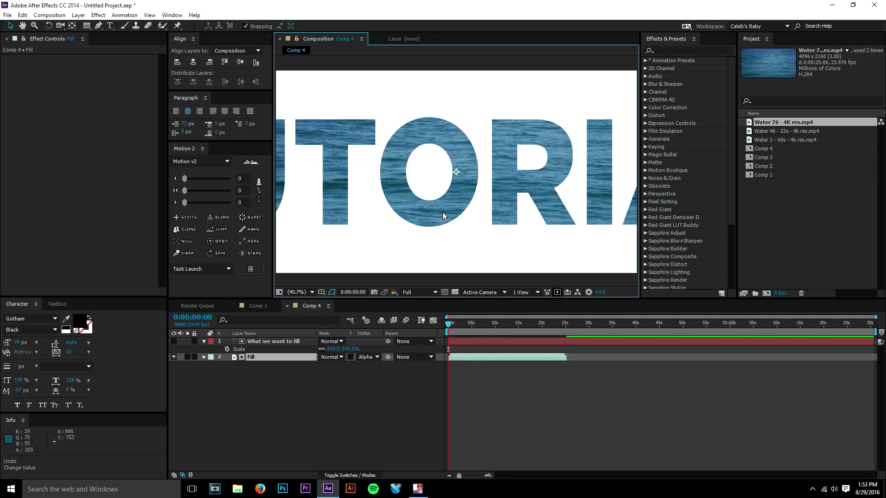
pyautogui.moveTo(338, 353); pyautogui.dragTo(173, 342)
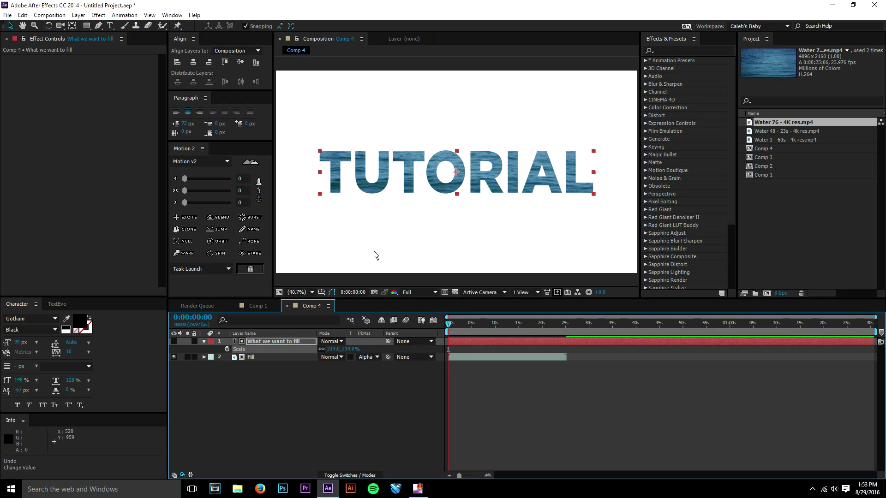
pyautogui.click(500, 394)
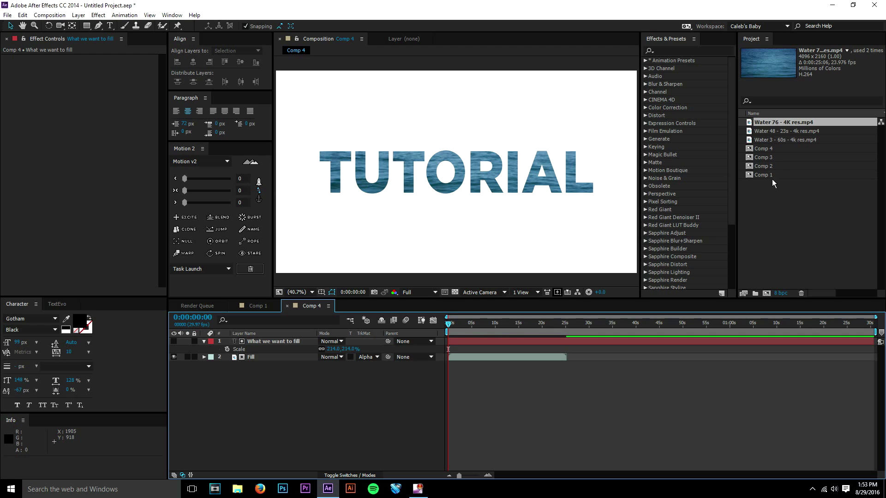
# Place Water 3 - 60s - 4k res.mp4 below the Fill layer as the rocky-shore background
pyautogui.moveTo(785, 140); pyautogui.dragTo(301, 373)
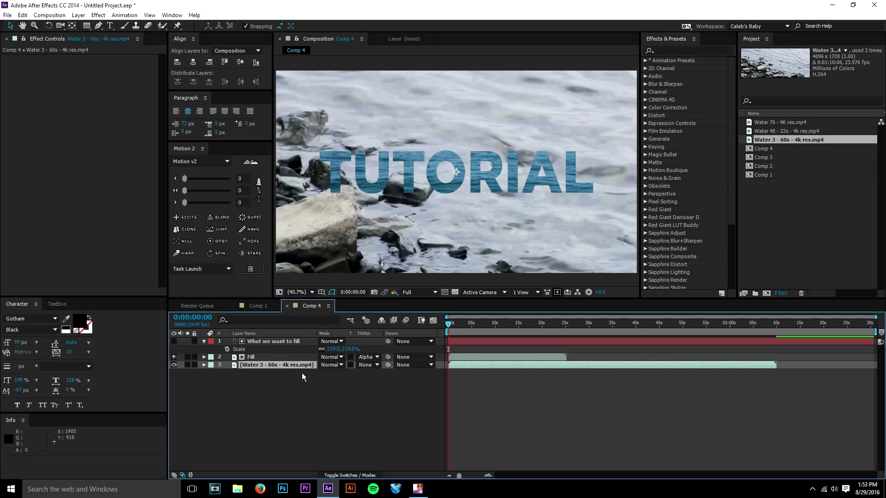
pyautogui.click(301, 373)
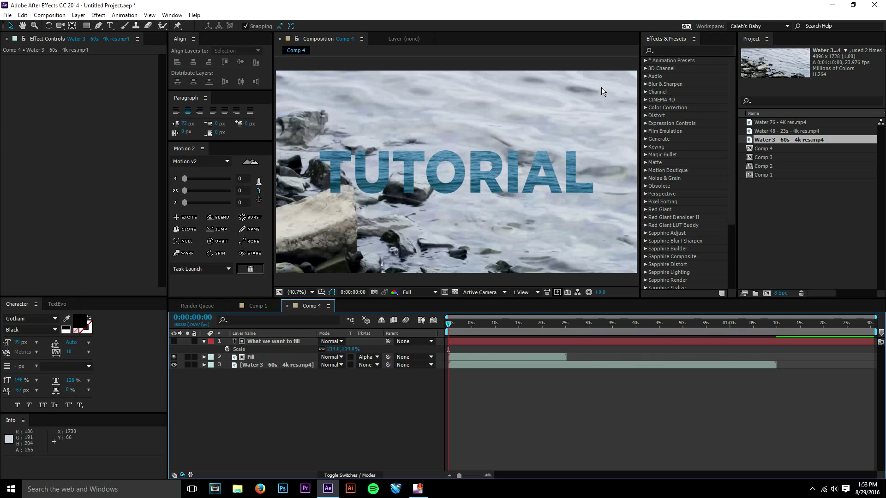
pyautogui.click(580, 215)
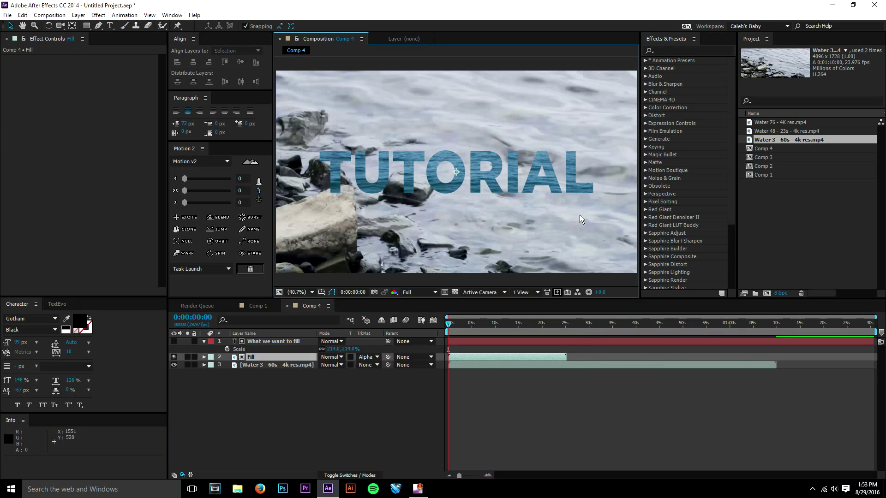
pyautogui.click(571, 399)
pyautogui.click(528, 342)
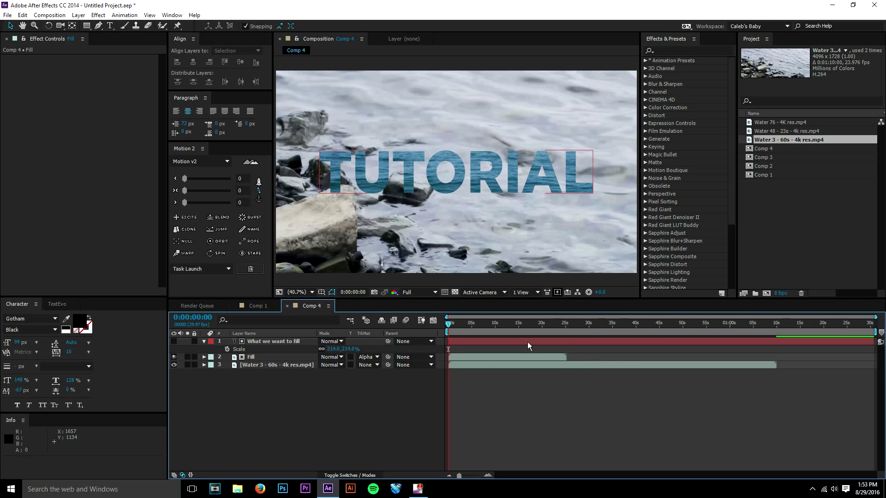
pyautogui.click(528, 345)
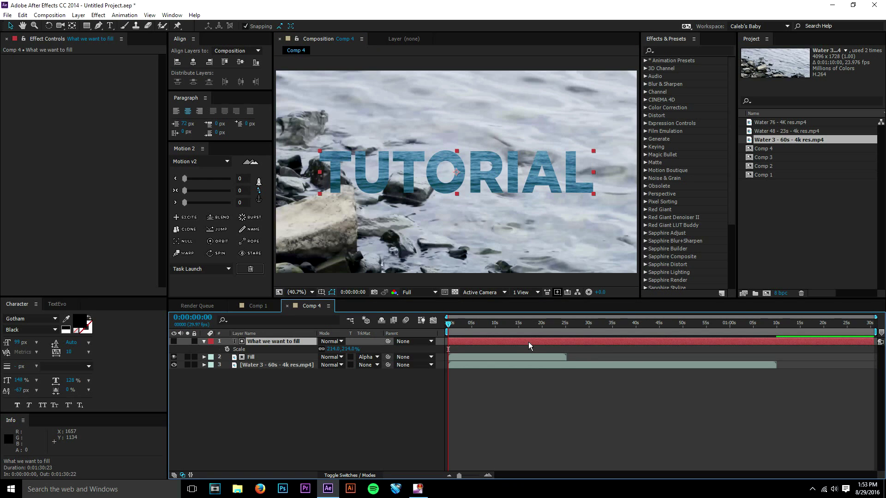